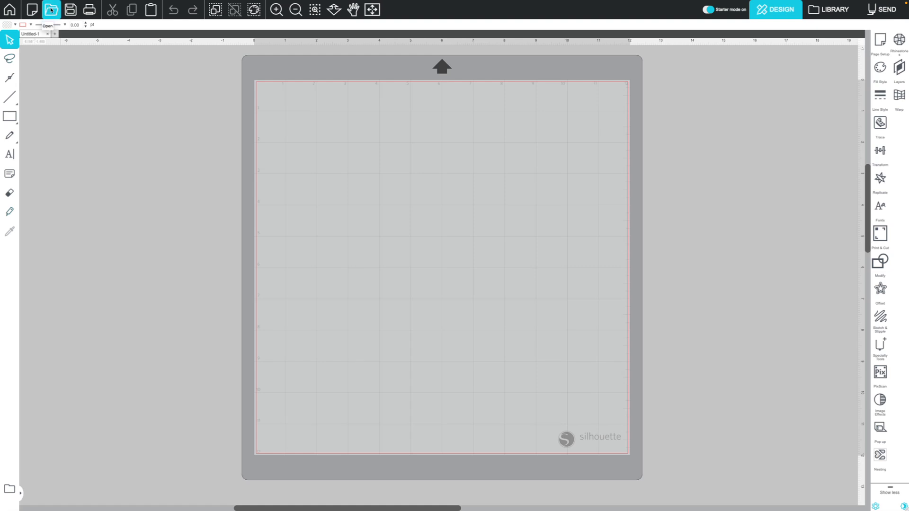
Open the design file SS-We-Love-You-1-photo.studio3 from the 1-photo folder
{"action": "left_click", "coordinate": [51, 10]}
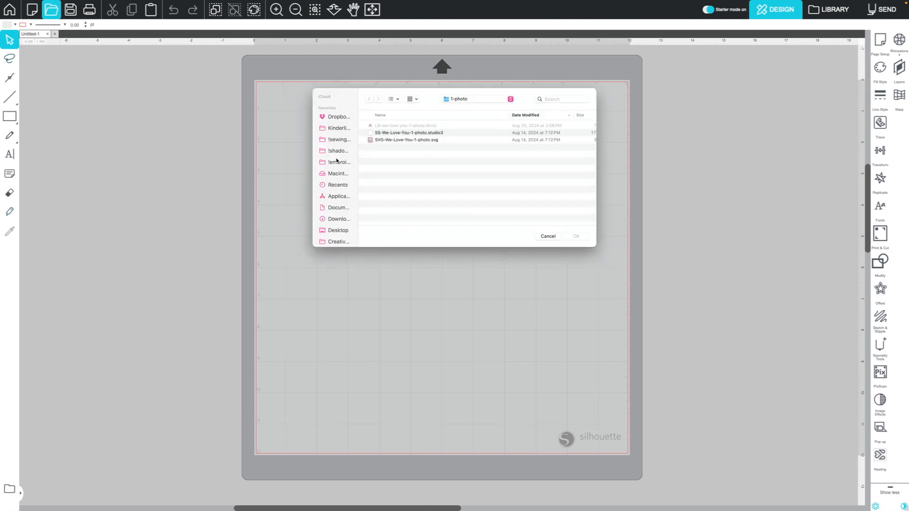
{"action": "left_click", "coordinate": [425, 133]}
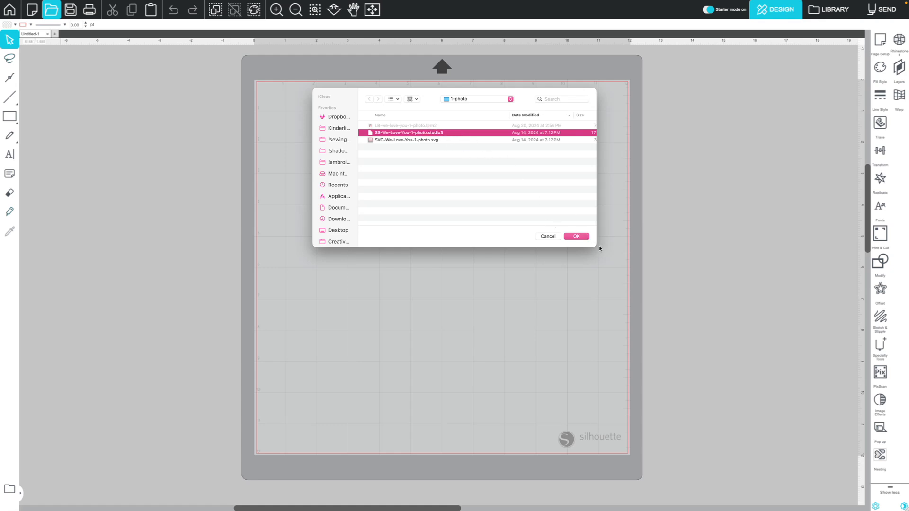
{"action": "left_click", "coordinate": [580, 237]}
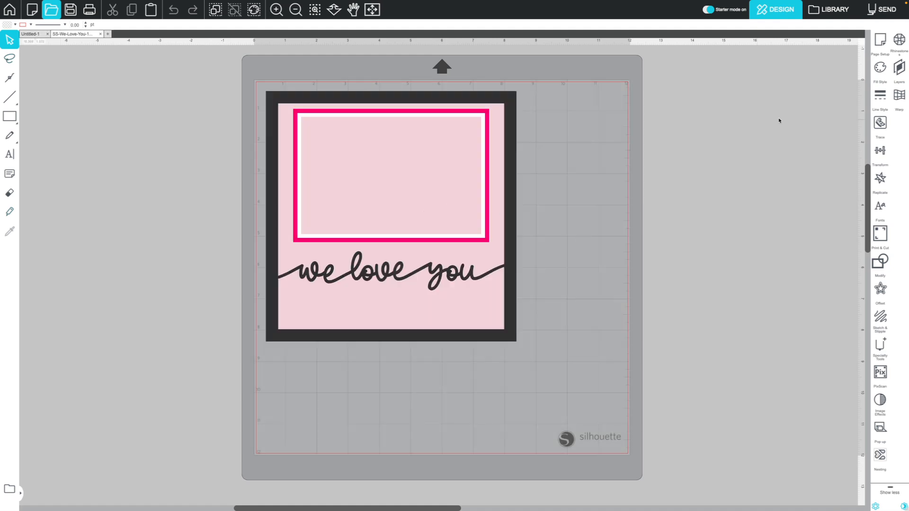
Display the layer list beside the design and hide every layer except Layer 4
{"action": "left_click", "coordinate": [899, 69]}
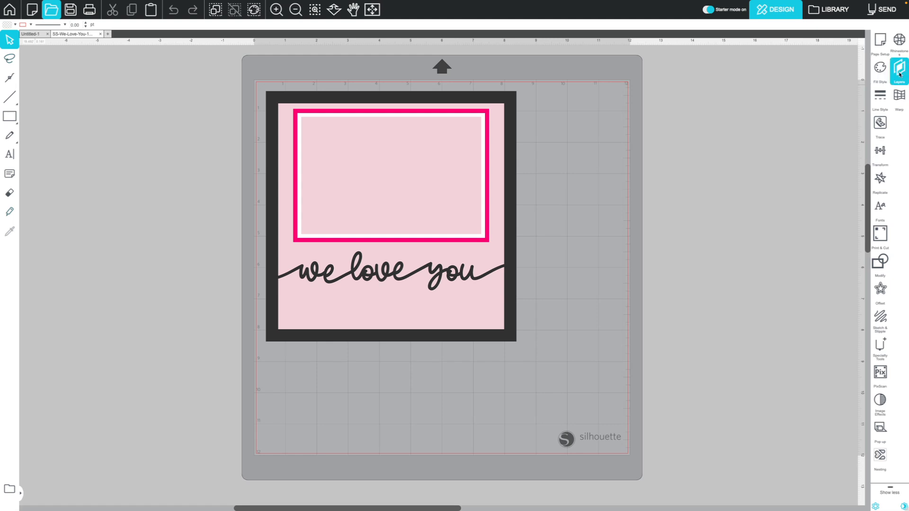
{"action": "left_click_drag", "start_coordinate": [822, 49], "coordinate": [750, 87]}
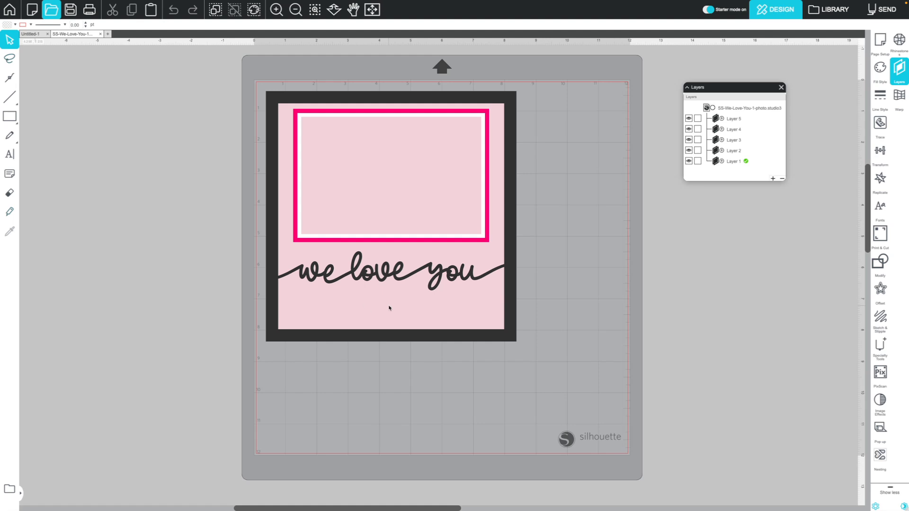
{"action": "left_click", "coordinate": [688, 118]}
{"action": "left_click", "coordinate": [688, 140]}
{"action": "left_click", "coordinate": [688, 151]}
{"action": "left_click", "coordinate": [689, 161]}
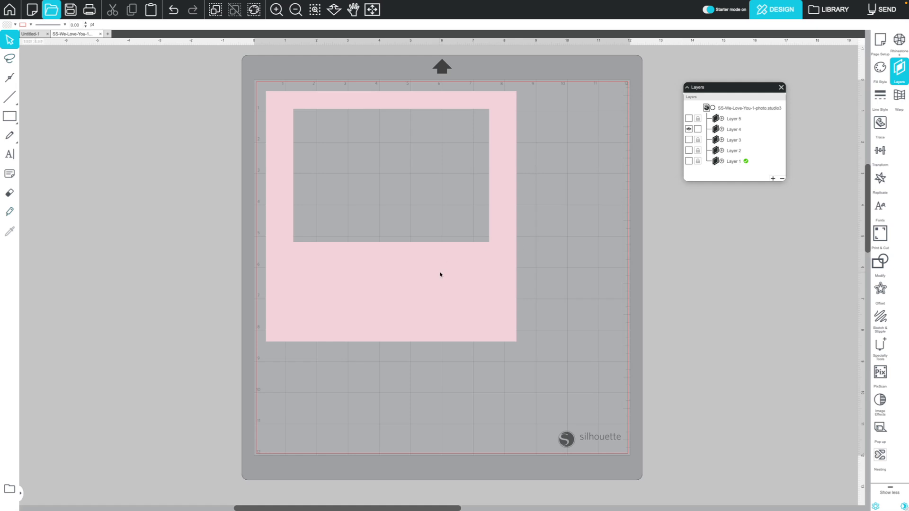
Make Layer 4 active and add the text "Pop Pop" on the pink panel below the photo opening
{"action": "left_click", "coordinate": [736, 130]}
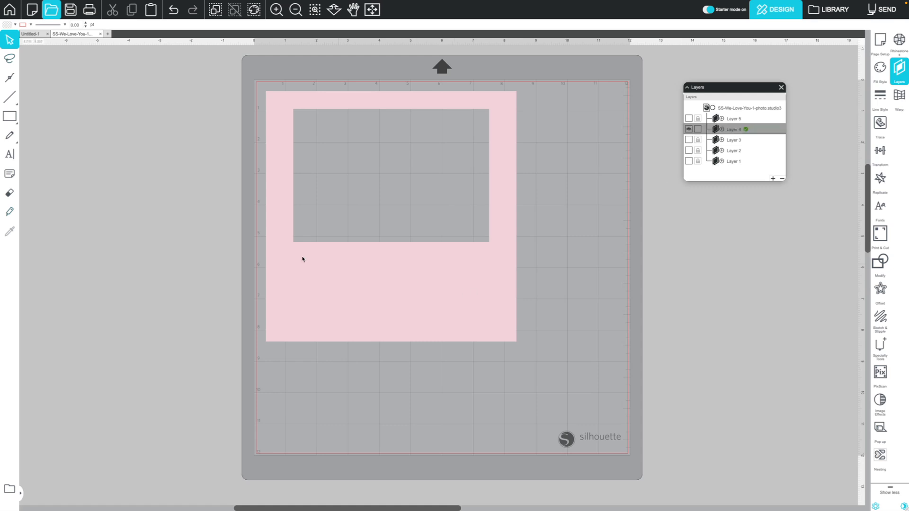
{"action": "left_click", "coordinate": [11, 154]}
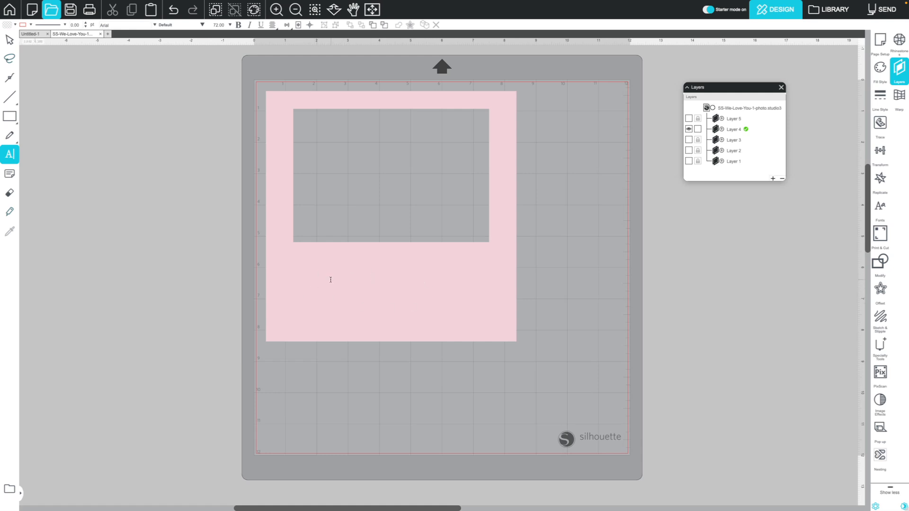
{"action": "left_click", "coordinate": [297, 283]}
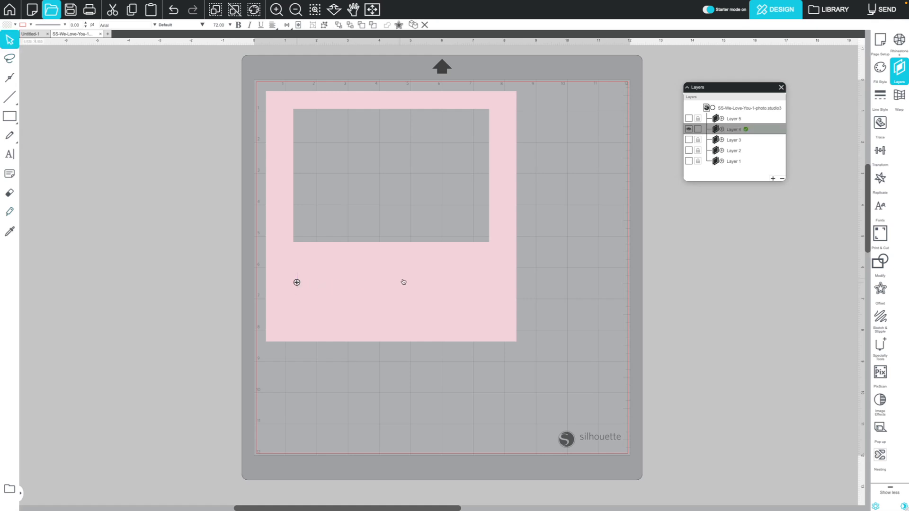
{"action": "type", "text": "Pop Pop"}
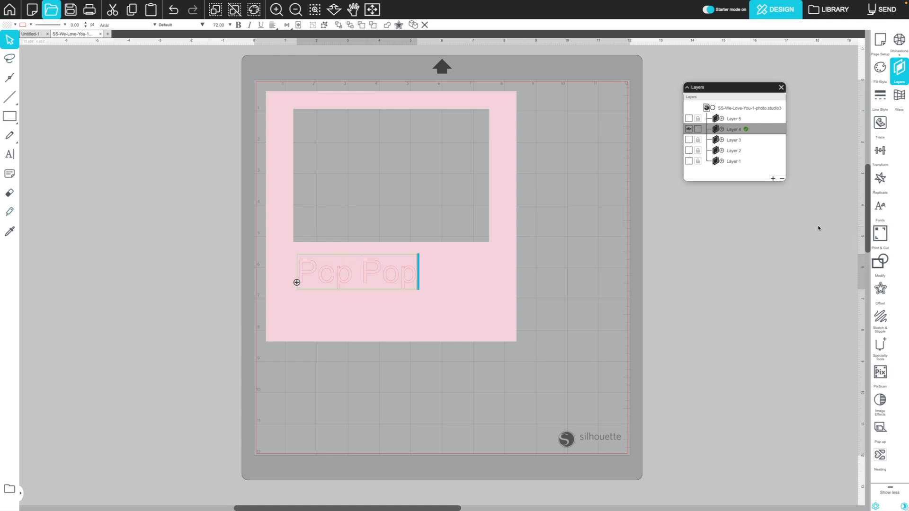
Select the Pop Pop text object within Layer 4 and change its font to Stardos Stencil
{"action": "left_click", "coordinate": [721, 129]}
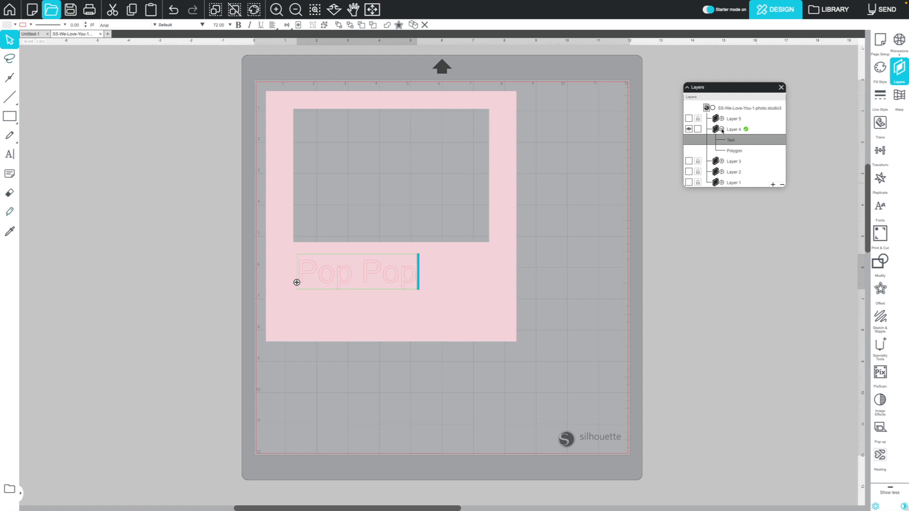
{"action": "left_click", "coordinate": [743, 140]}
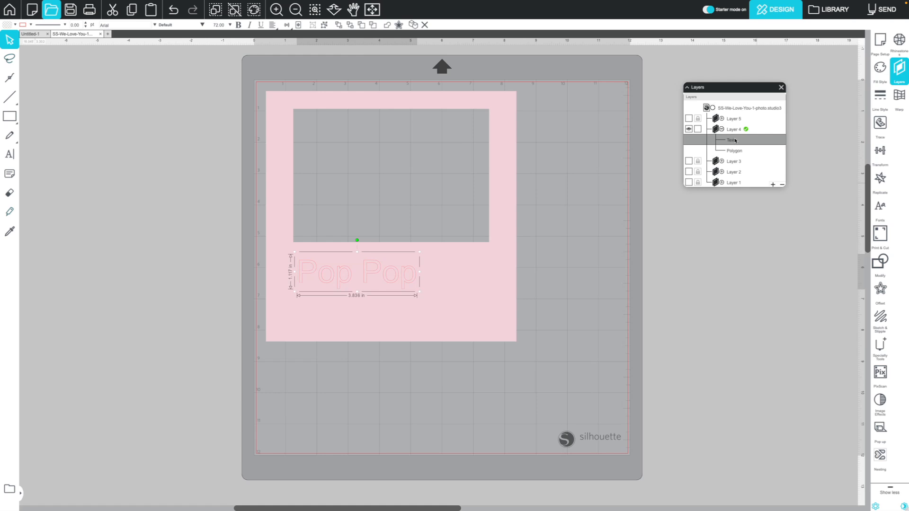
{"action": "left_click", "coordinate": [883, 216]}
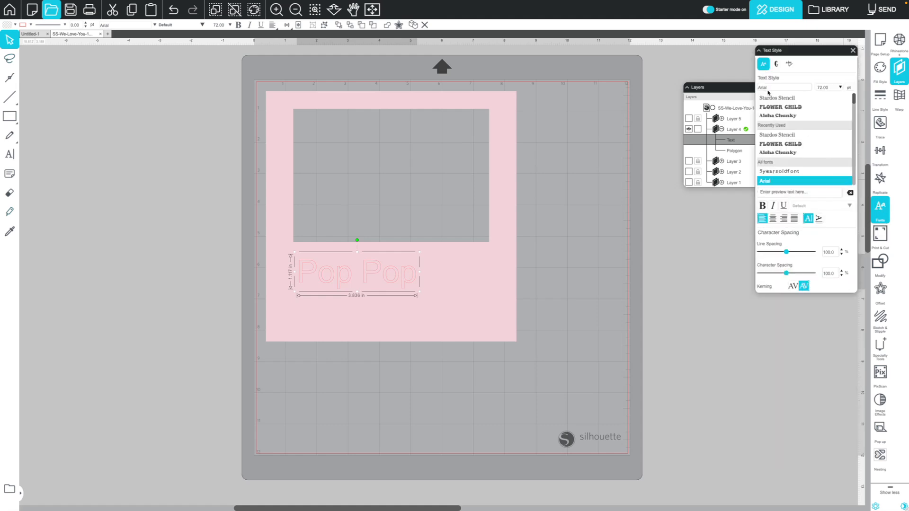
{"action": "left_click", "coordinate": [771, 86]}
{"action": "type", "text": "stencil"}
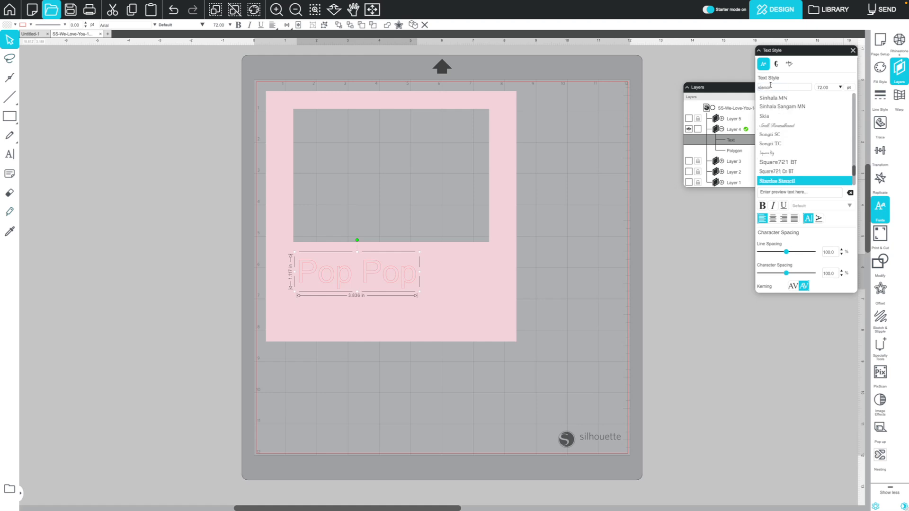
{"action": "scroll", "coordinate": [767, 137], "scroll_direction": "down", "scroll_amount": 3}
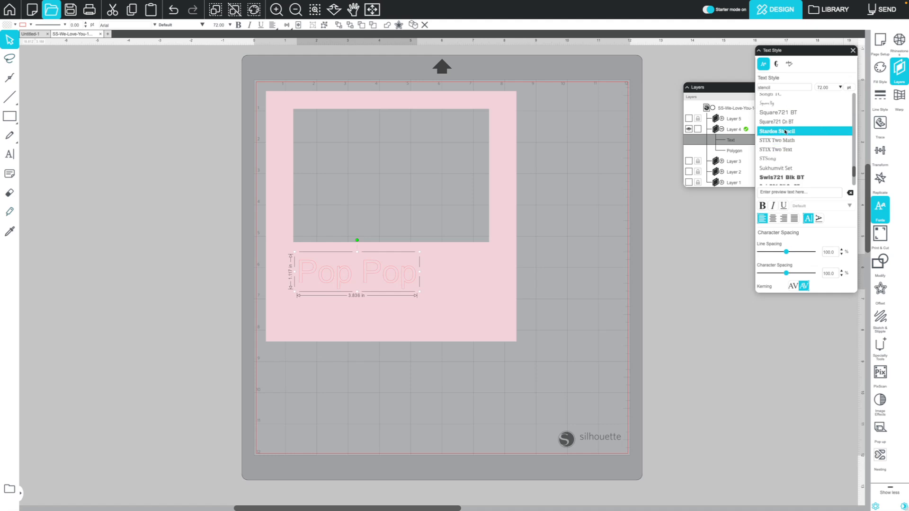
{"action": "left_click", "coordinate": [793, 131]}
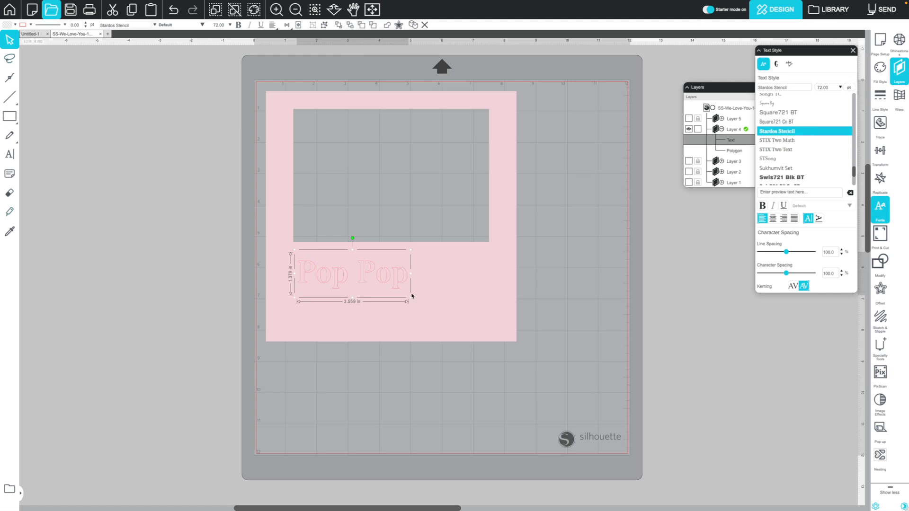
Enlarge the Pop Pop text to about 5.48 in wide and reposition it in the space below the photo opening
{"action": "left_click_drag", "start_coordinate": [411, 300], "coordinate": [469, 326]}
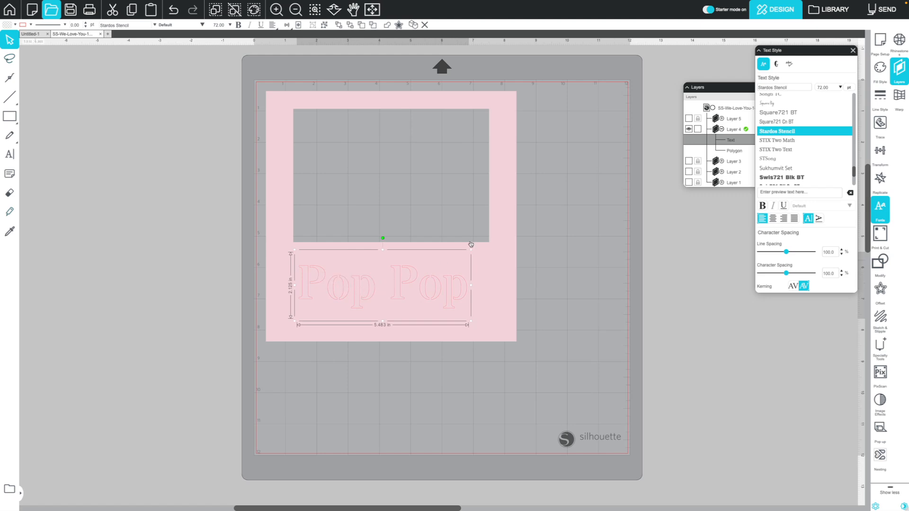
{"action": "left_click", "coordinate": [852, 51]}
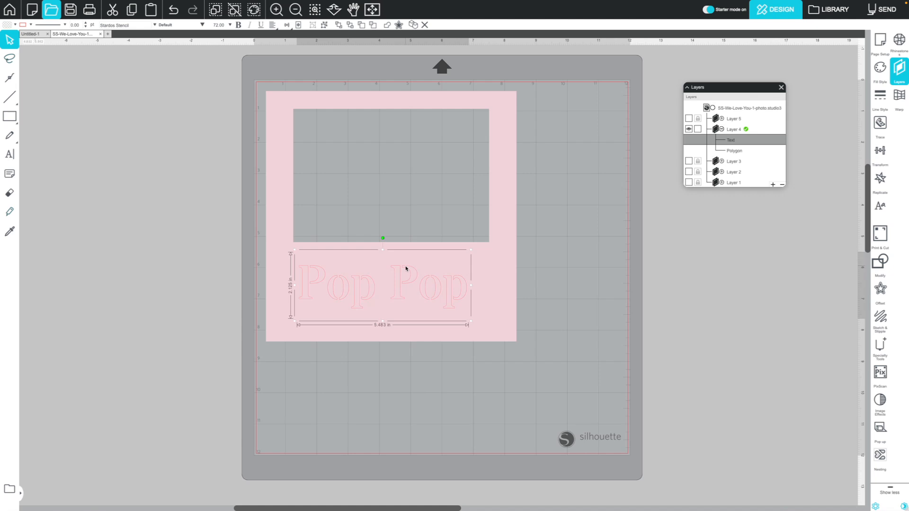
{"action": "left_click_drag", "start_coordinate": [406, 268], "coordinate": [410, 272]}
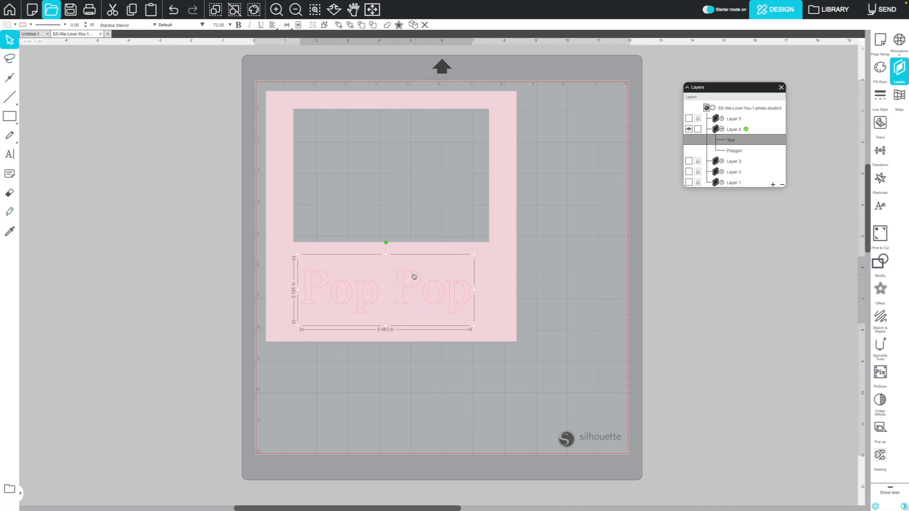
{"action": "left_click_drag", "start_coordinate": [417, 275], "coordinate": [442, 272]}
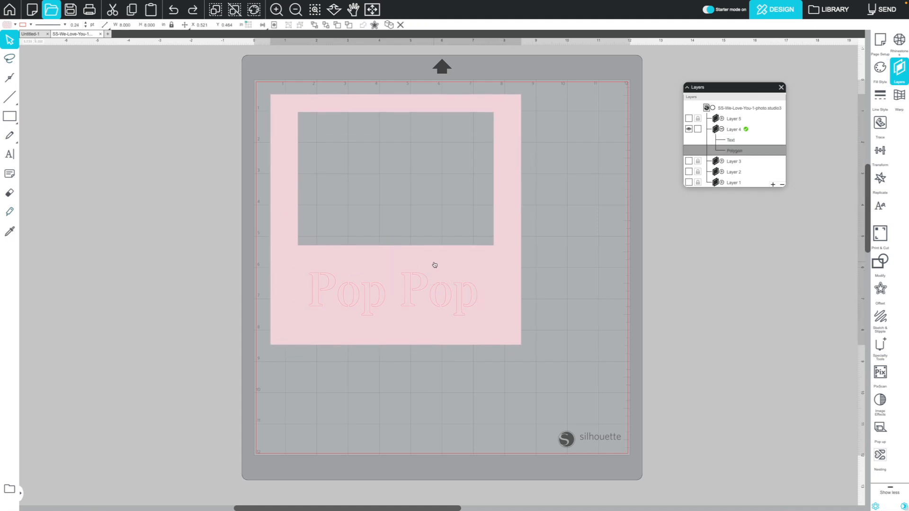
{"action": "left_click", "coordinate": [435, 265]}
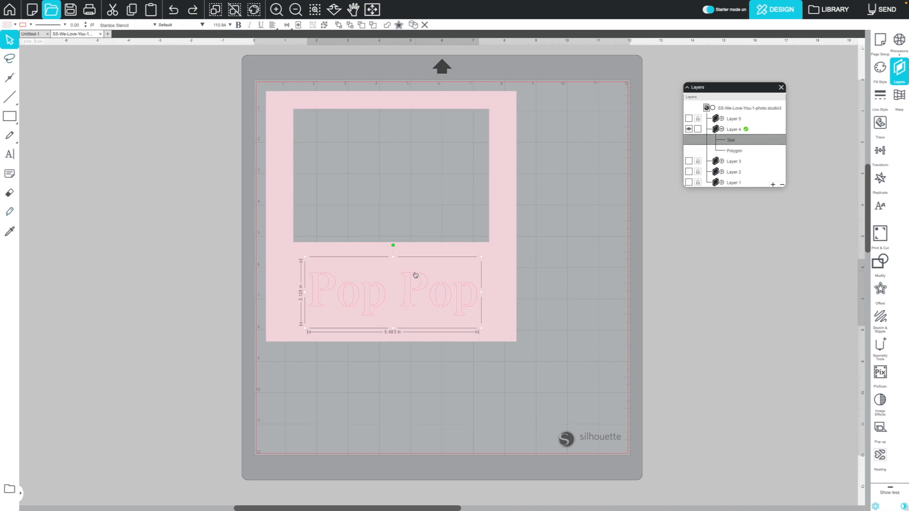
{"action": "left_click_drag", "start_coordinate": [416, 274], "coordinate": [405, 275]}
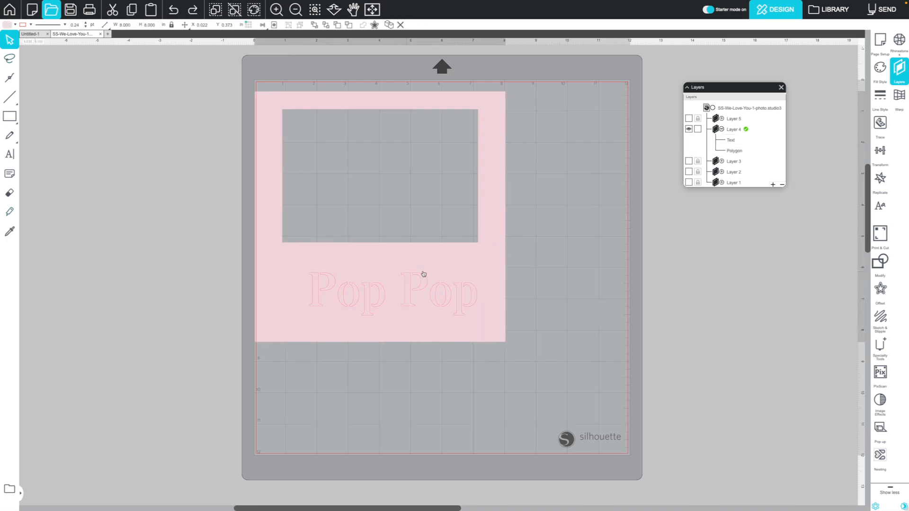
{"action": "key", "text": "ctrl+z"}
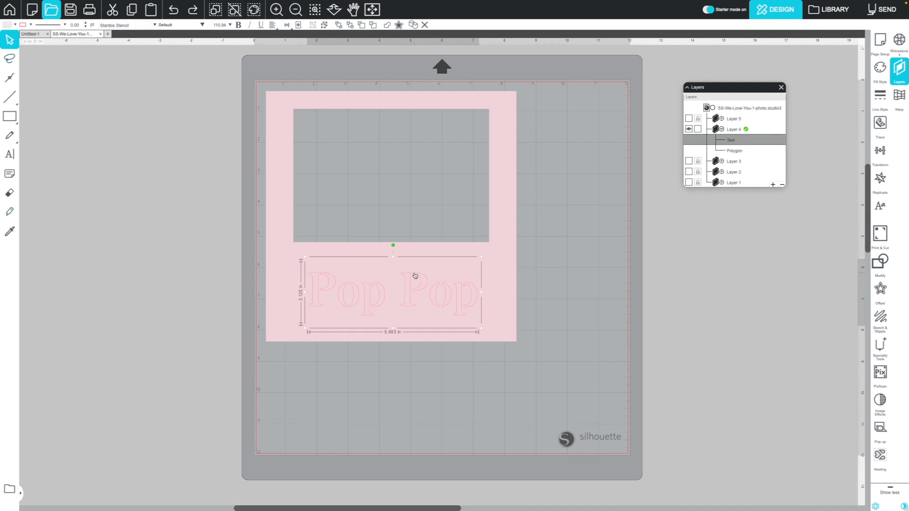
Shift the Pop Pop text sideways, select it together with Layer 4's polygon, and align their centers horizontally
{"action": "left_click_drag", "start_coordinate": [415, 275], "coordinate": [445, 275]}
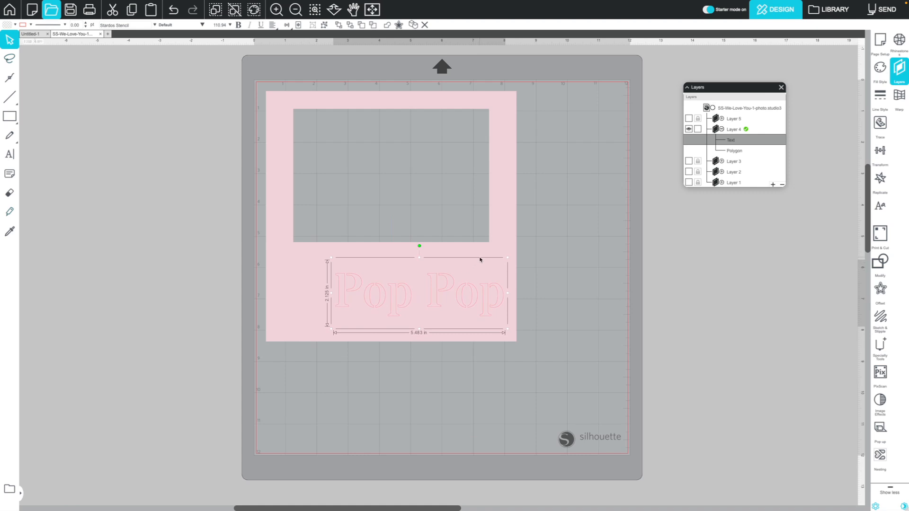
{"action": "left_click", "coordinate": [734, 151], "text": "shift"}
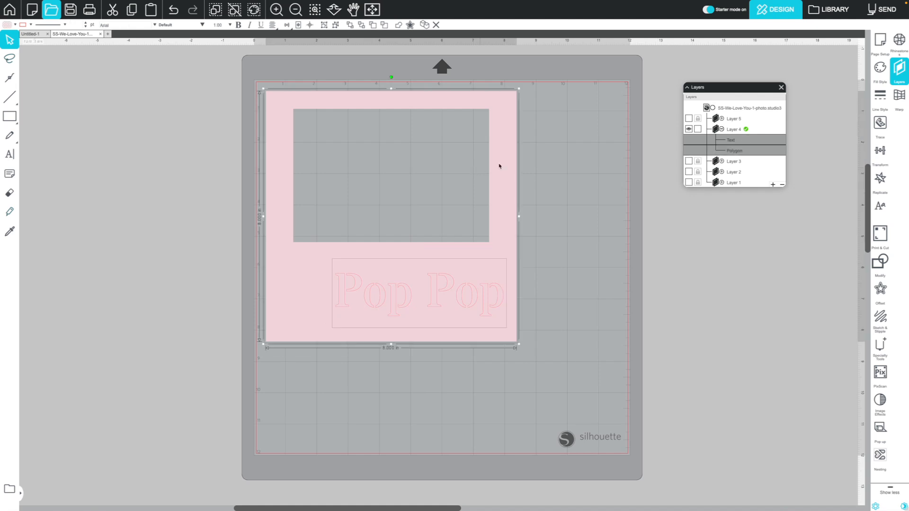
{"action": "left_click", "coordinate": [880, 151]}
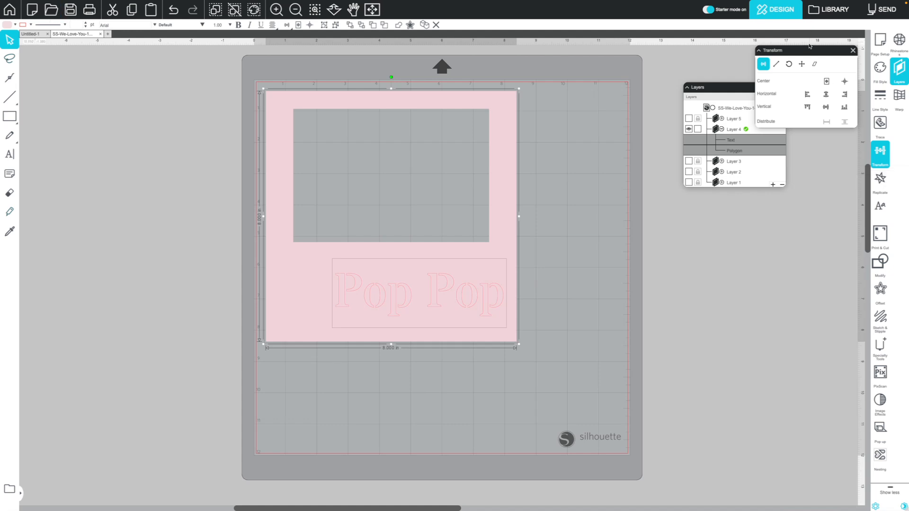
{"action": "left_click_drag", "start_coordinate": [807, 50], "coordinate": [653, 167]}
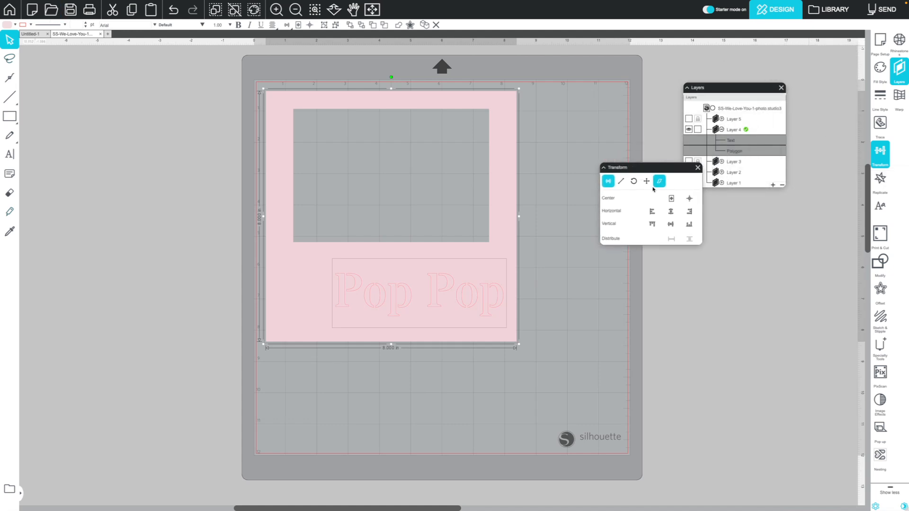
{"action": "left_click", "coordinate": [671, 212]}
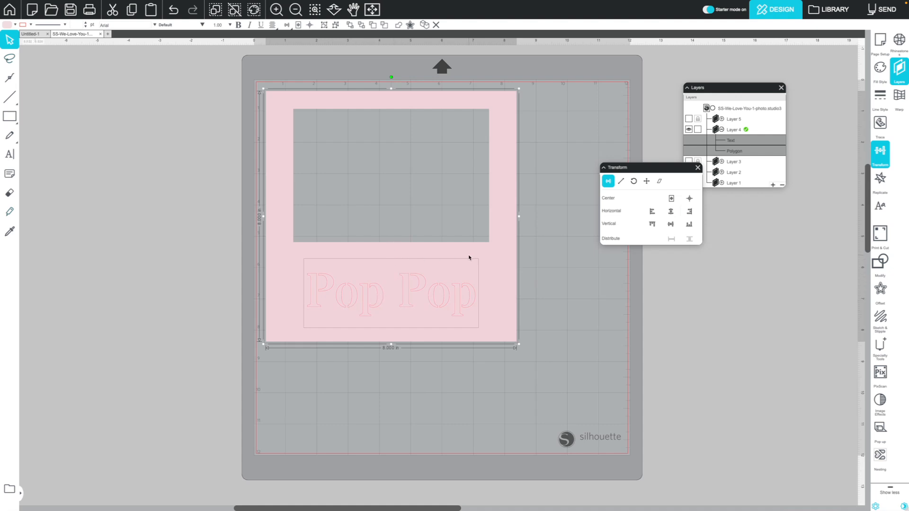
{"action": "left_click", "coordinate": [697, 167]}
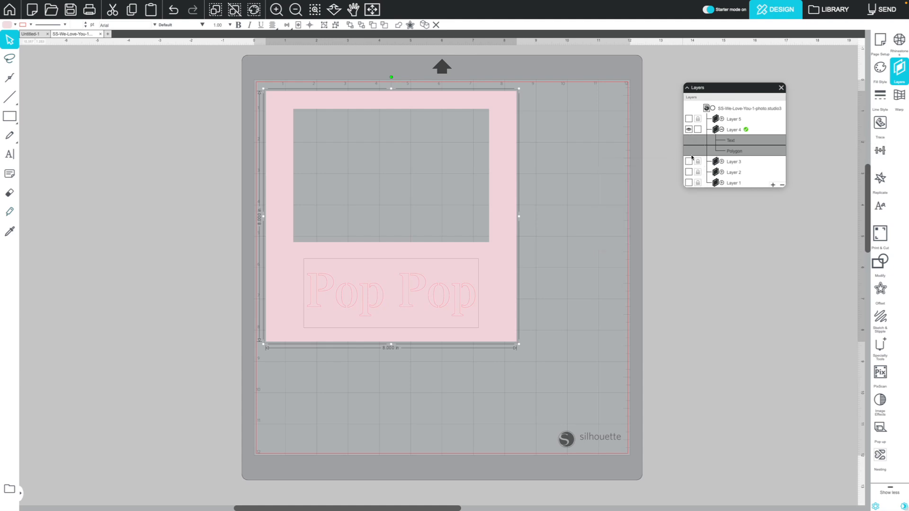
Make Layers 5, 3, 2 and 1 visible again and clear the selection on the canvas
{"action": "left_click", "coordinate": [689, 119]}
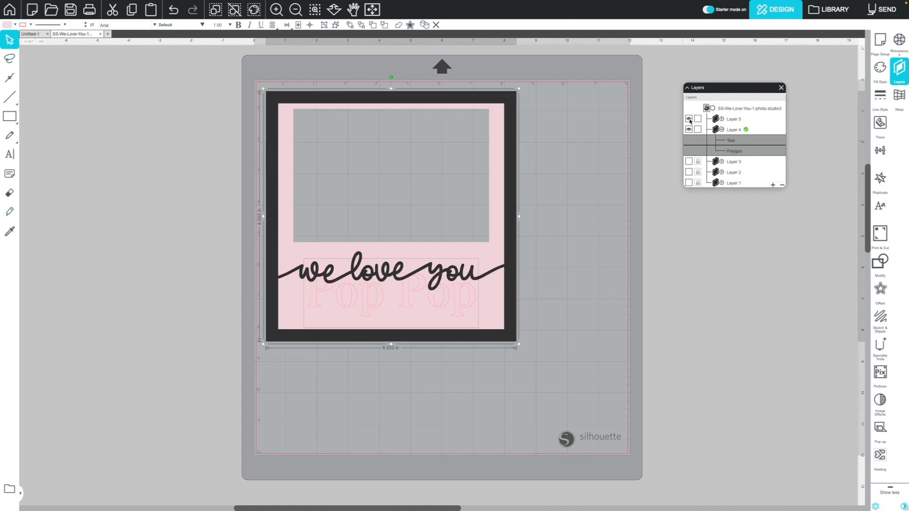
{"action": "left_click", "coordinate": [689, 161]}
{"action": "left_click", "coordinate": [689, 172]}
{"action": "left_click", "coordinate": [689, 183]}
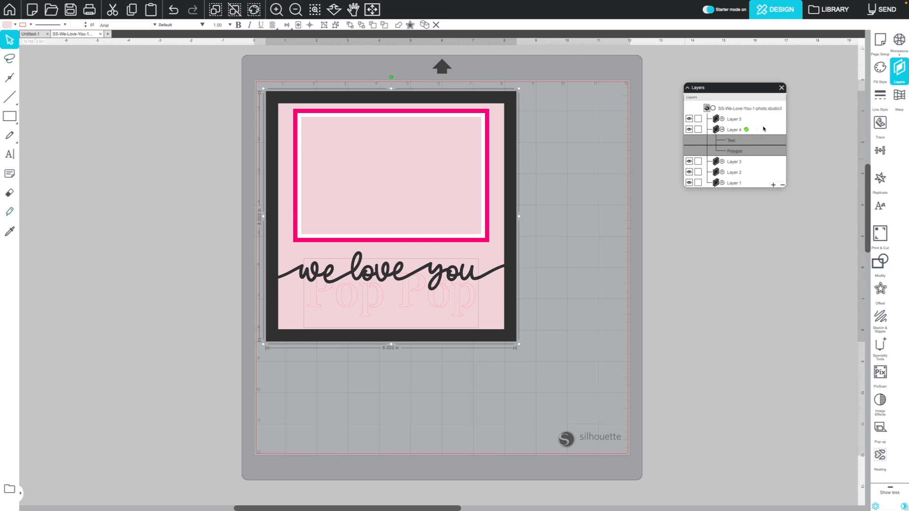
{"action": "left_click", "coordinate": [739, 302]}
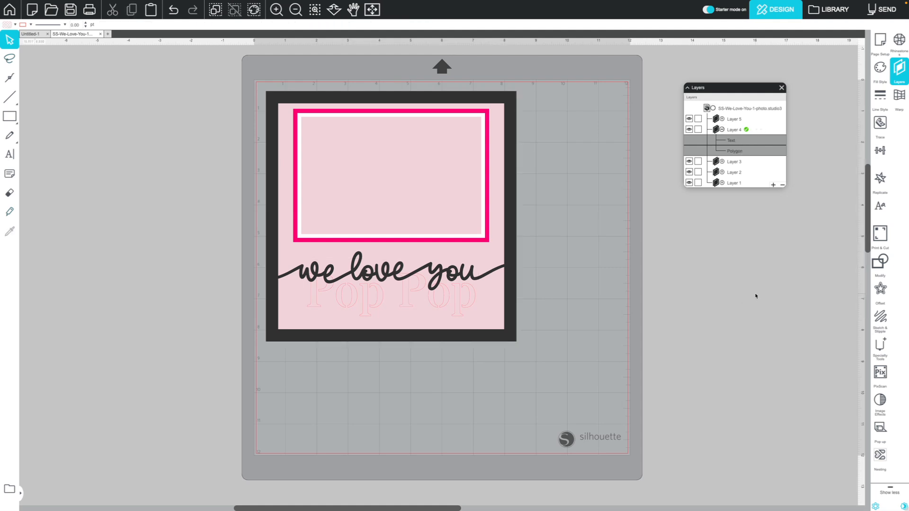
Select only the Pop Pop text in Layer 4 and nudge it straight down, away from the "we love you" lettering
{"action": "left_click", "coordinate": [734, 141]}
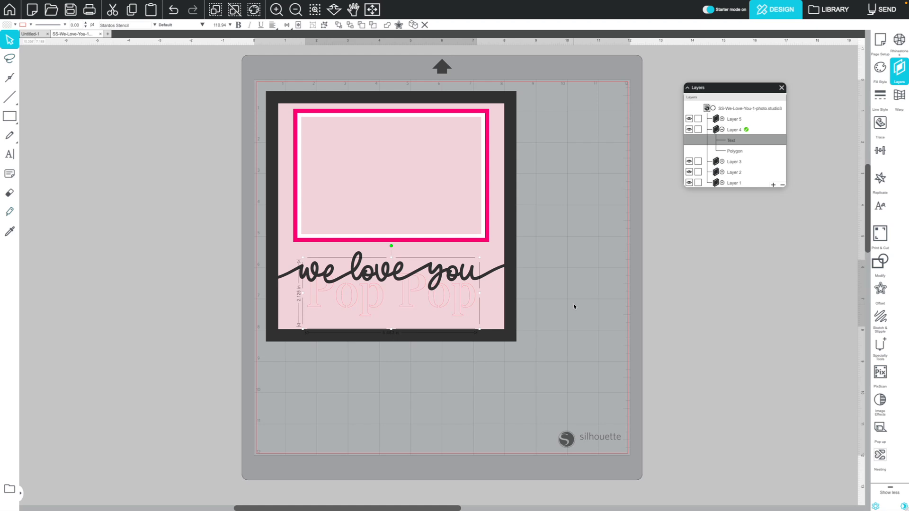
{"action": "key", "text": "Down"}
{"action": "key", "text": "Down"}
{"action": "key", "text": "Down"}
{"action": "key", "text": "Down"}
{"action": "key", "text": "Down"}
{"action": "key", "text": "Down"}
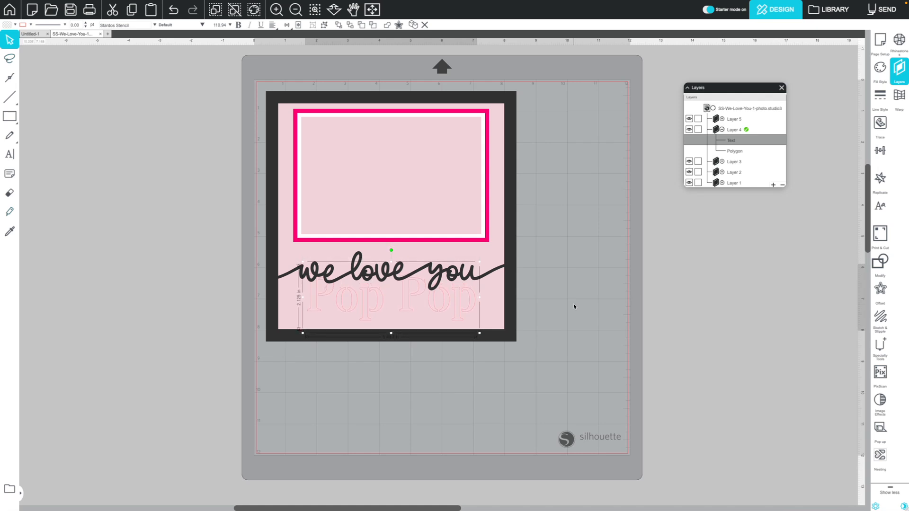
{"action": "key", "text": "Down"}
{"action": "key", "text": "Down"}
{"action": "key", "text": "Down"}
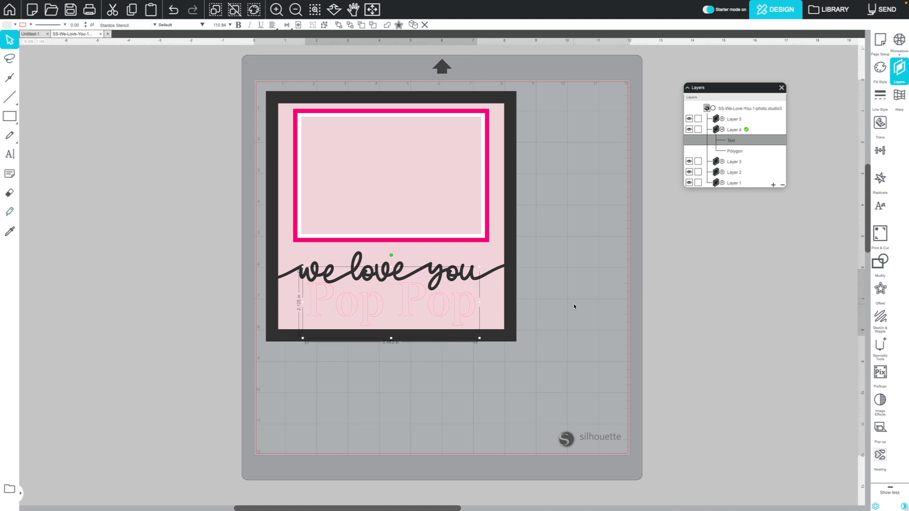
Shrink the Pop Pop text to about 1.87 in tall and align its center horizontally with Layer 4's polygon
{"action": "key", "text": "Up"}
{"action": "left_click_drag", "start_coordinate": [479, 339], "coordinate": [457, 336]}
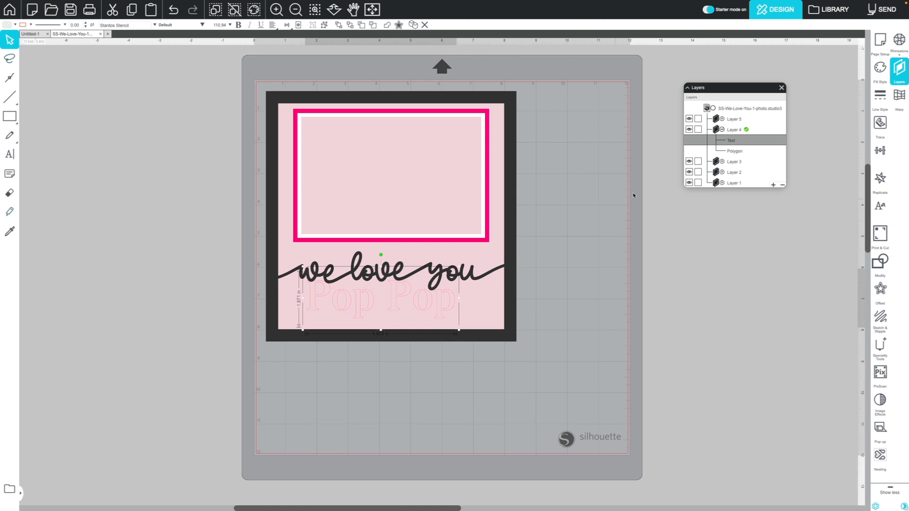
{"action": "left_click", "coordinate": [743, 151], "text": "shift"}
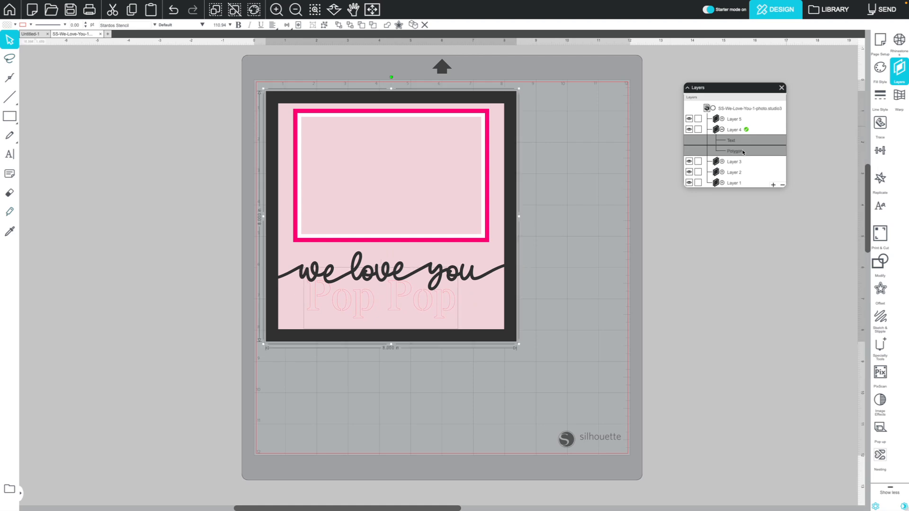
{"action": "left_click", "coordinate": [880, 152]}
{"action": "left_click_drag", "start_coordinate": [829, 50], "coordinate": [635, 203]}
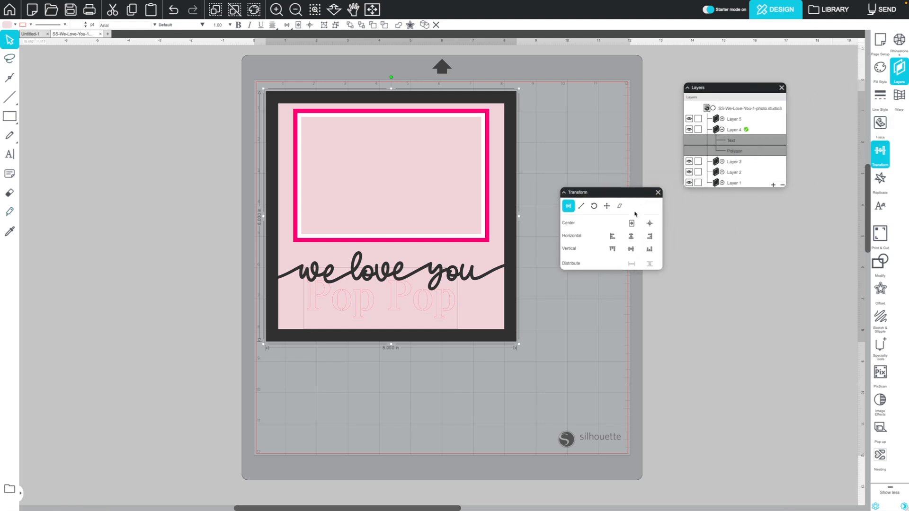
{"action": "left_click", "coordinate": [630, 237]}
{"action": "left_click", "coordinate": [658, 192]}
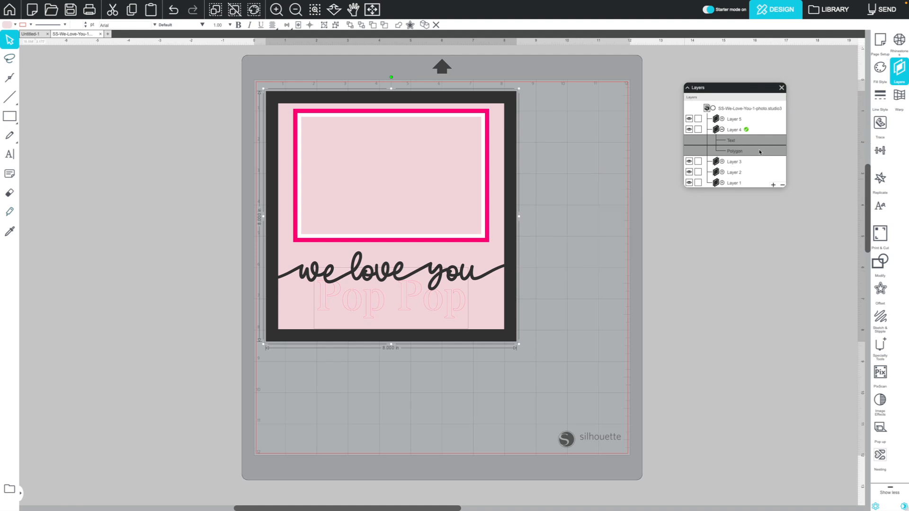
Select only the Pop Pop text in Layer 4 and nudge it straight down, clear of the "we love you" lettering
{"action": "left_click", "coordinate": [742, 239]}
{"action": "left_click", "coordinate": [730, 141]}
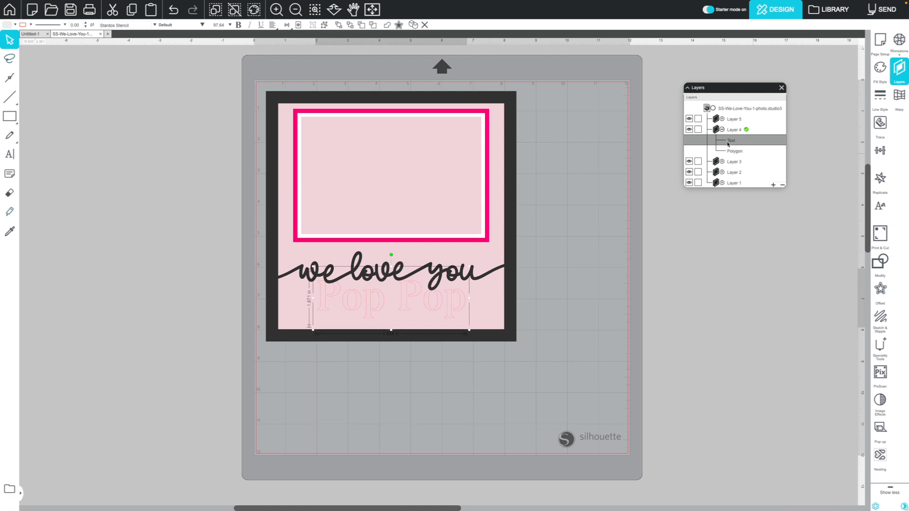
{"action": "key", "text": "Down"}
{"action": "key", "text": "Down"}
{"action": "key", "text": "Down"}
{"action": "key", "text": "Down"}
{"action": "key", "text": "Down"}
{"action": "key", "text": "Down"}
Subtract the Pop Pop text from Layer 4's polygon so the name is cut out of that layer
{"action": "left_click", "coordinate": [740, 151], "text": "shift"}
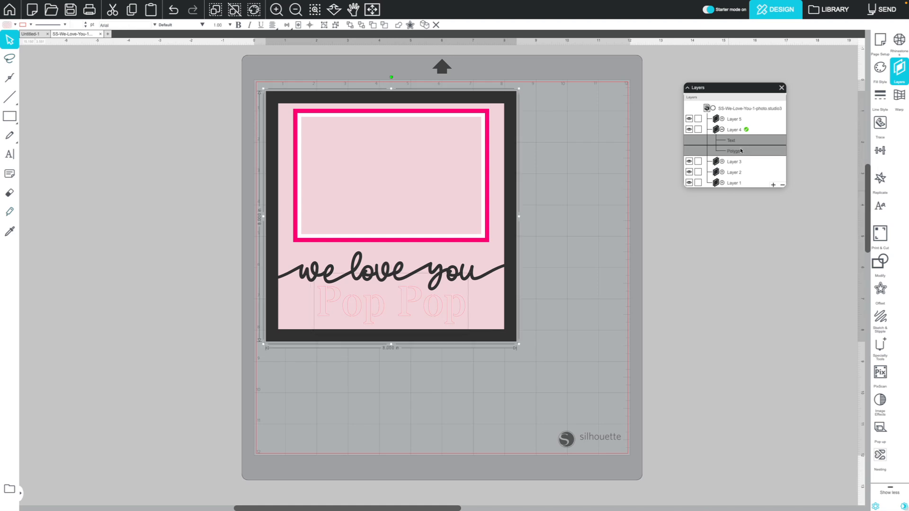
{"action": "left_click", "coordinate": [882, 265]}
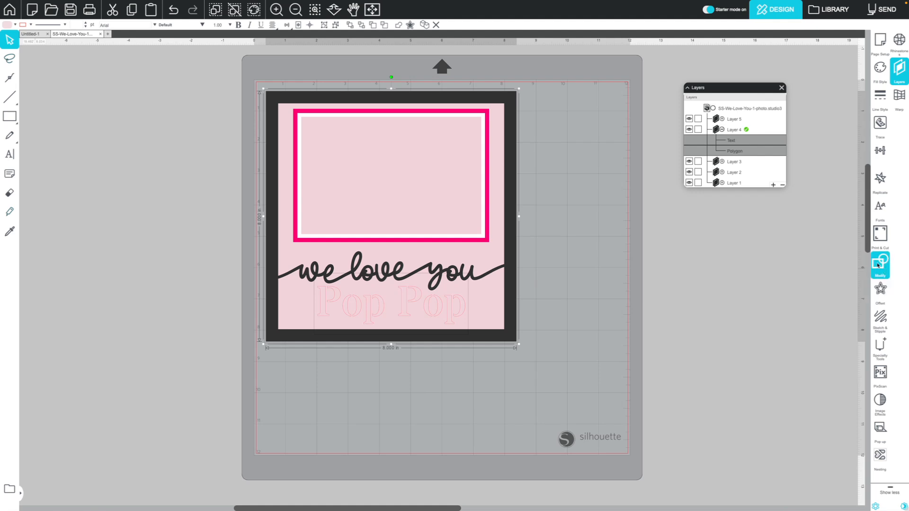
{"action": "left_click", "coordinate": [878, 265]}
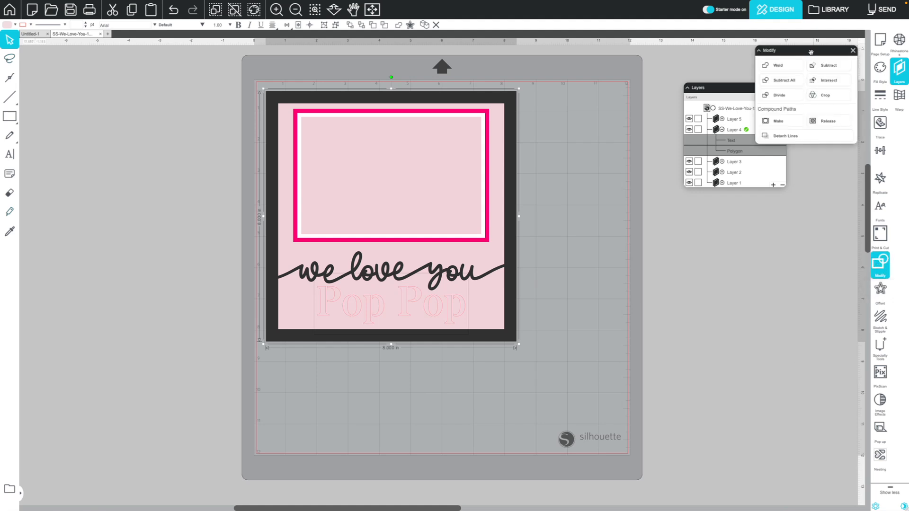
{"action": "left_click_drag", "start_coordinate": [810, 52], "coordinate": [669, 189]}
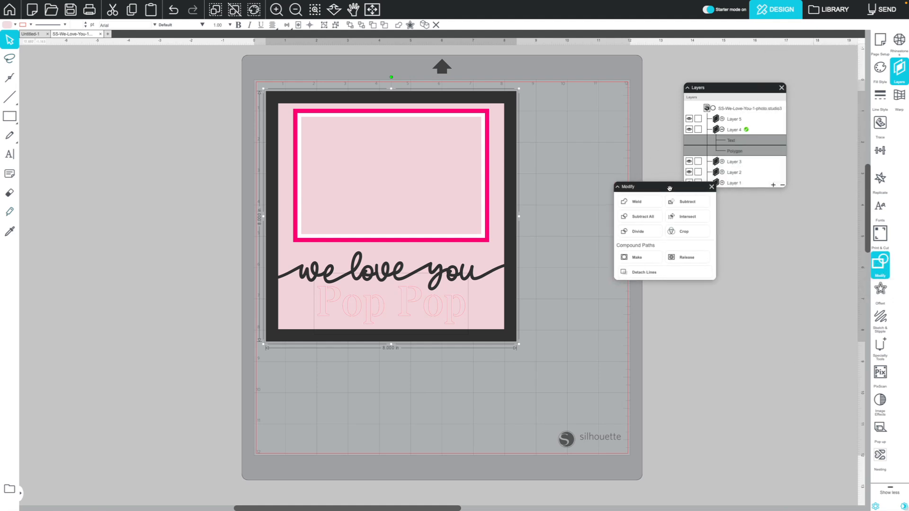
{"action": "left_click", "coordinate": [691, 204]}
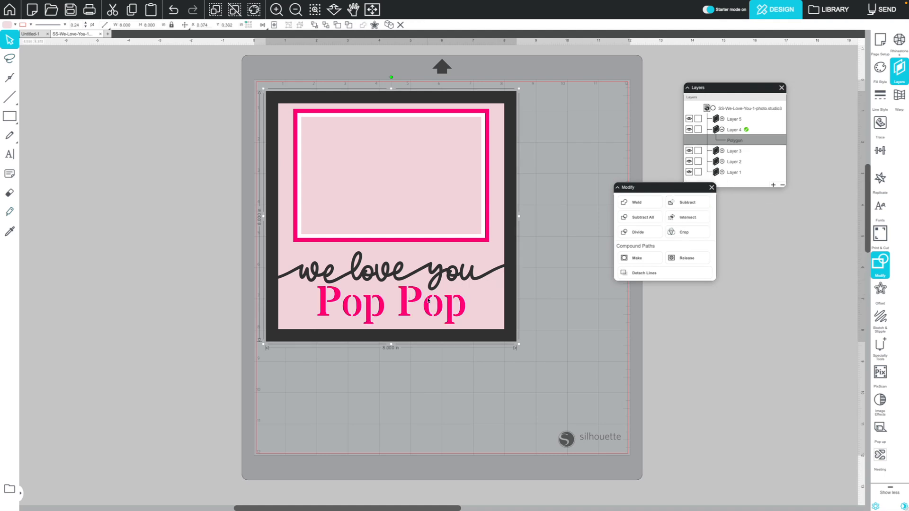
{"action": "left_click", "coordinate": [711, 187]}
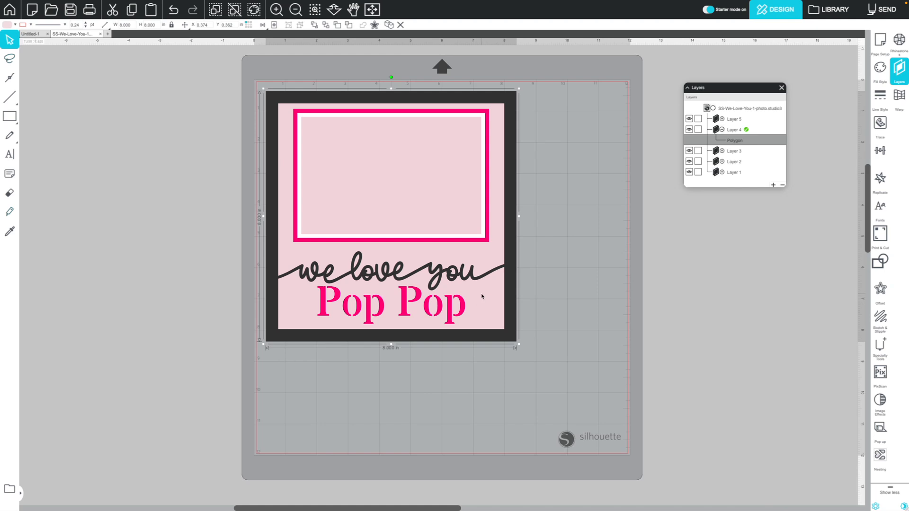
Collapse Layer 4 in the layer list and switch the design to the Send view for cutting
{"action": "left_click", "coordinate": [721, 129]}
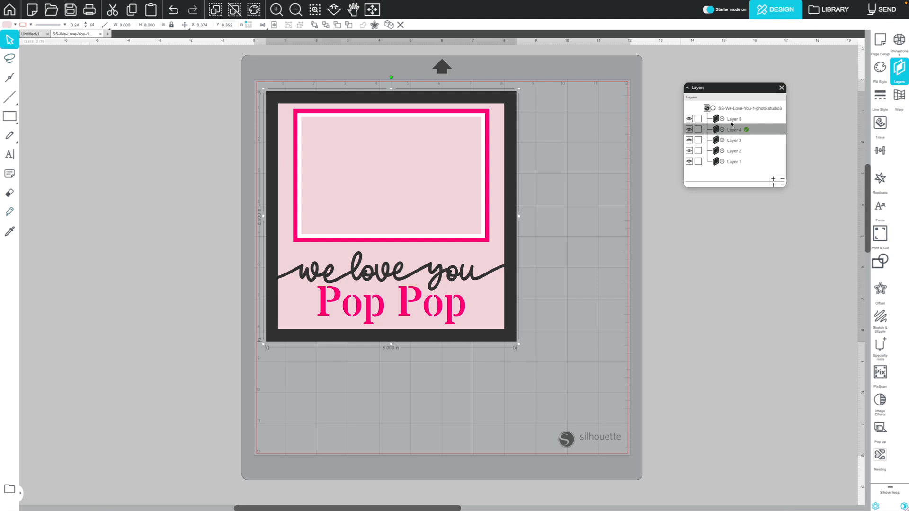
{"action": "left_click", "coordinate": [876, 12]}
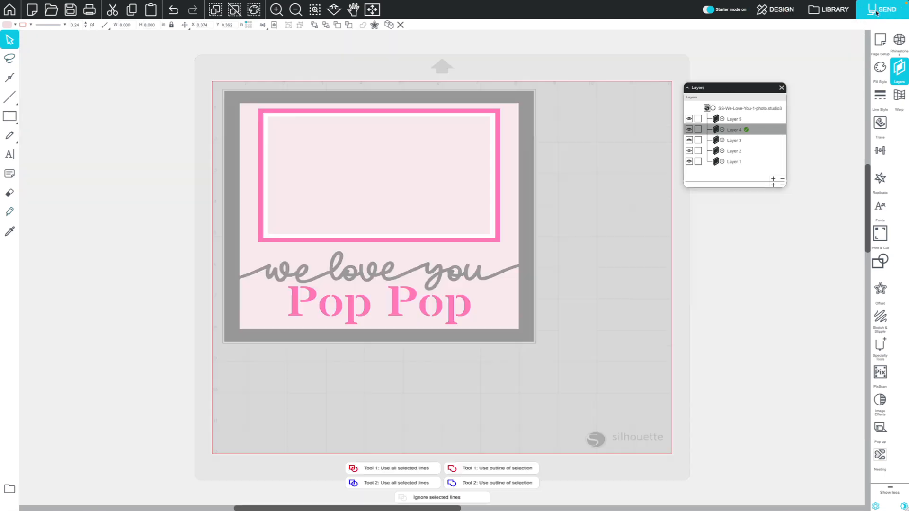